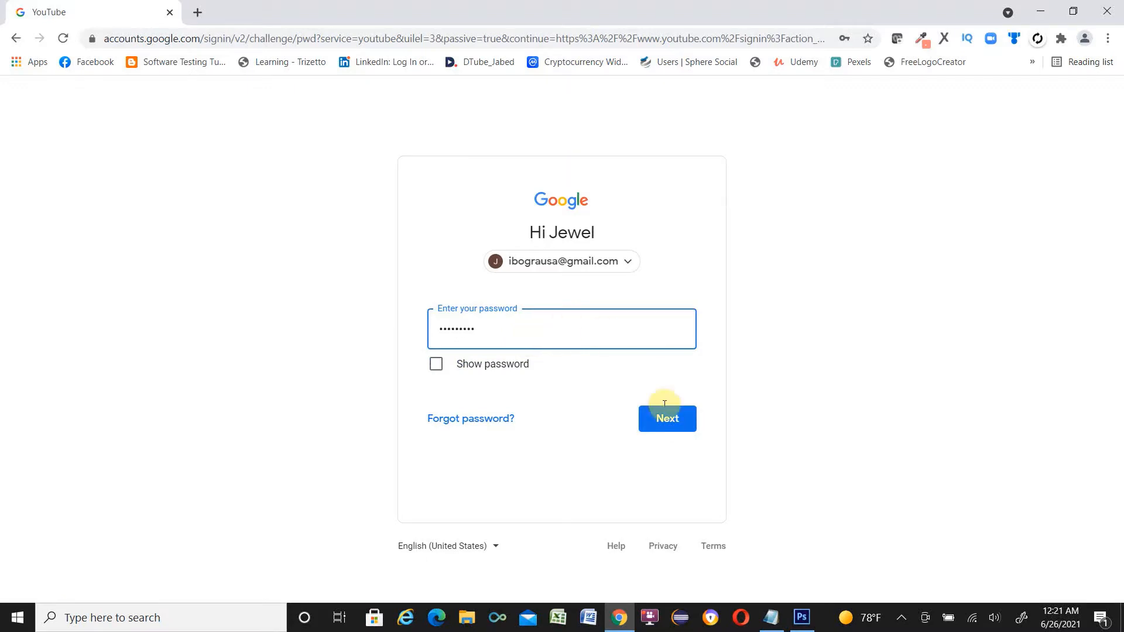
Finish signing in with the submitted account password as the personal channel and open that channel's page
{"action": "left_click", "coordinate": [677, 420]}
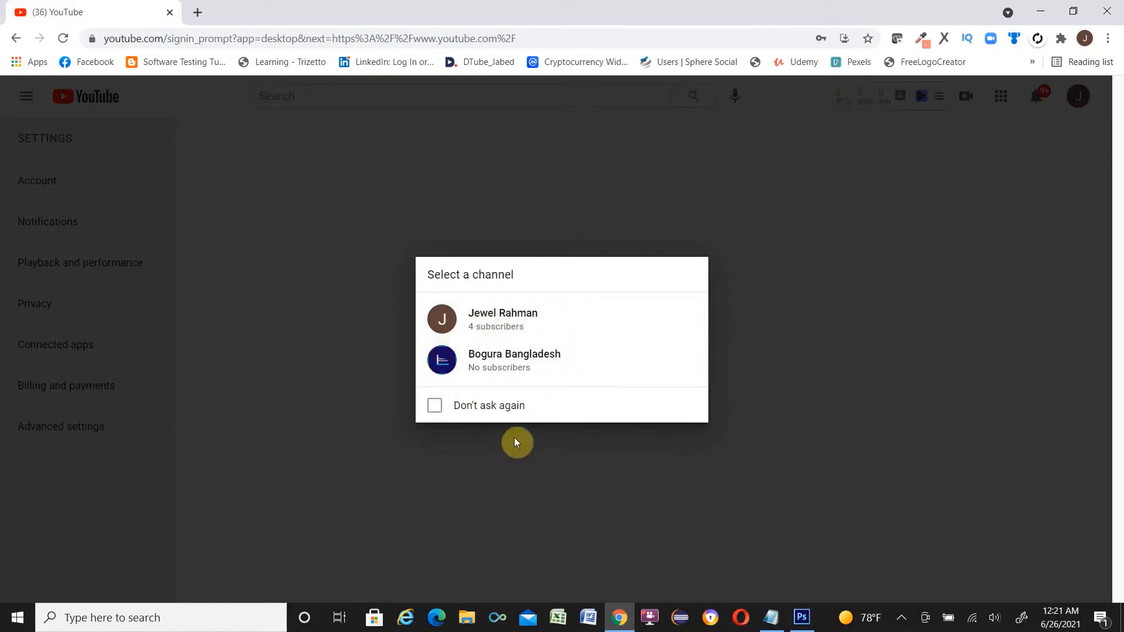
{"action": "left_click", "coordinate": [514, 322]}
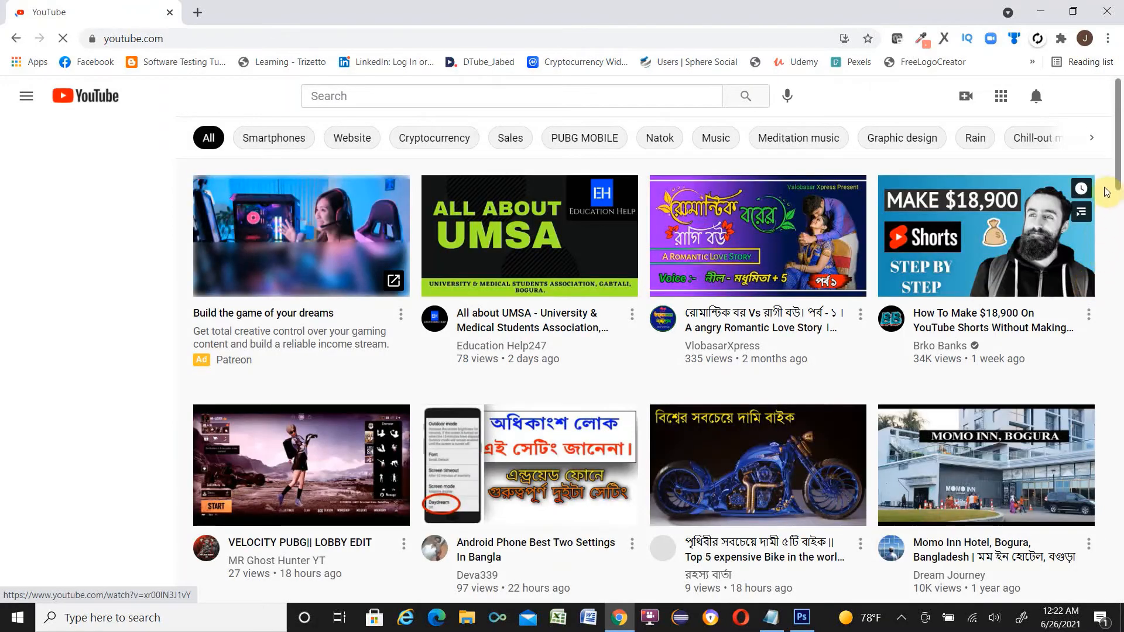
{"action": "left_click", "coordinate": [1085, 98]}
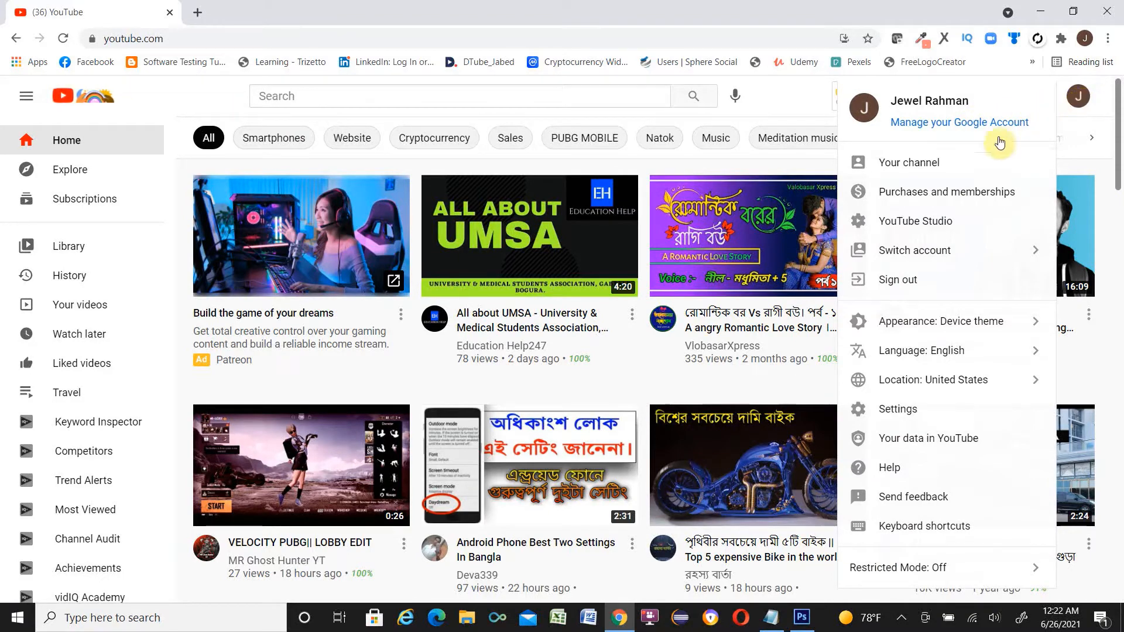
{"action": "left_click", "coordinate": [927, 166]}
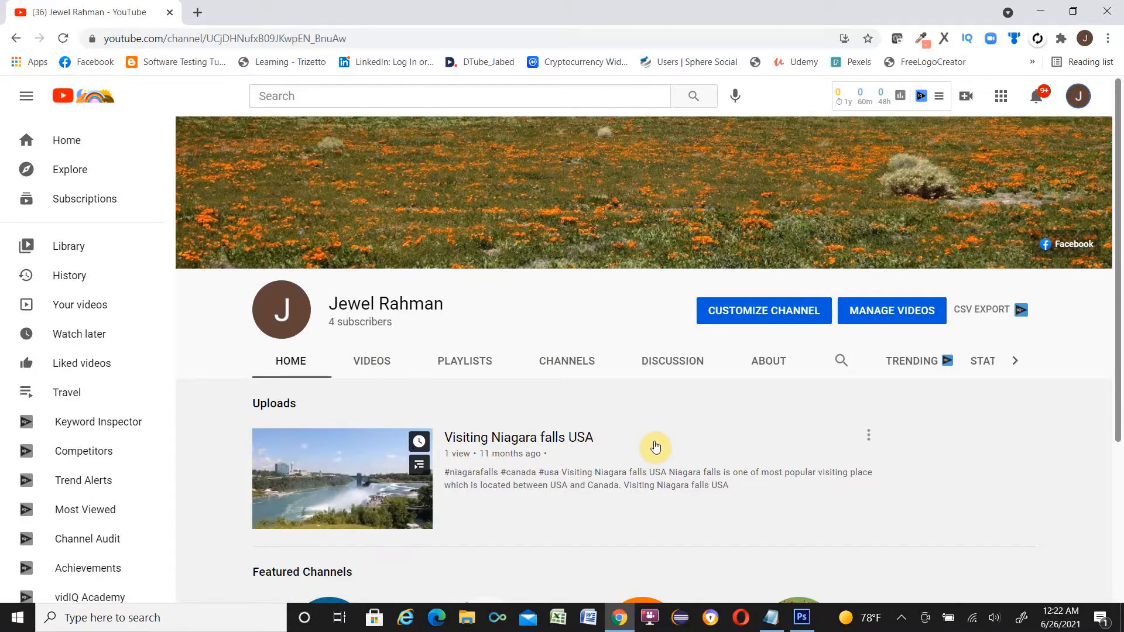
Create a new channel named "Test Channel" from the account settings, accepting the new Google Account acknowledgement
{"action": "left_click", "coordinate": [1080, 100]}
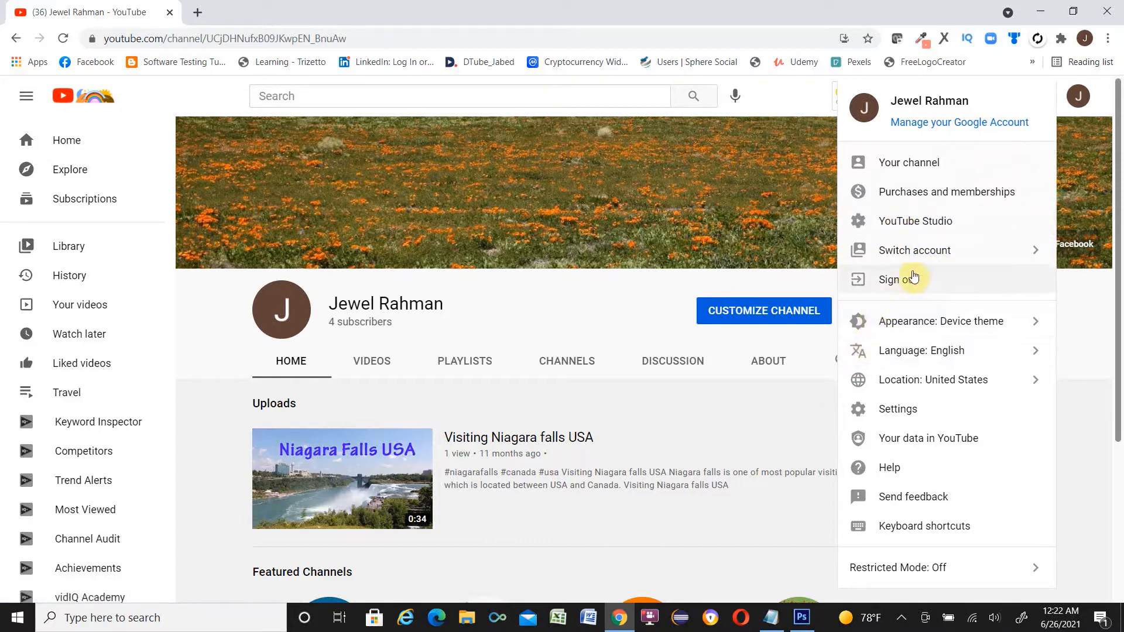
{"action": "left_click", "coordinate": [898, 410]}
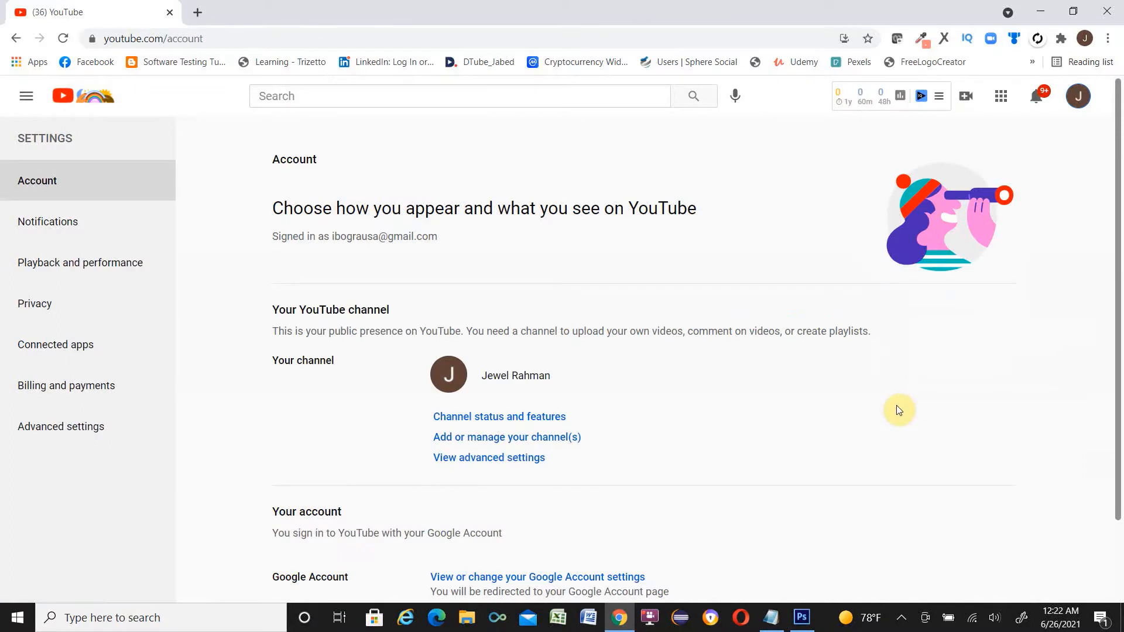
{"action": "scroll", "coordinate": [677, 467], "scroll_direction": "down", "scroll_amount": 1}
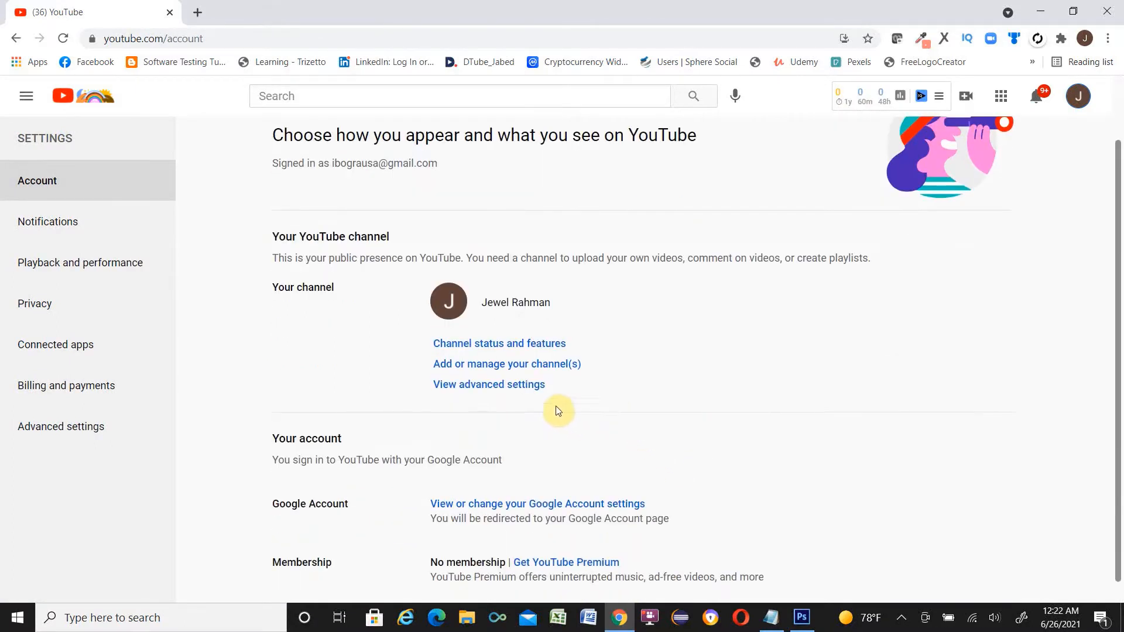
{"action": "left_click", "coordinate": [490, 364]}
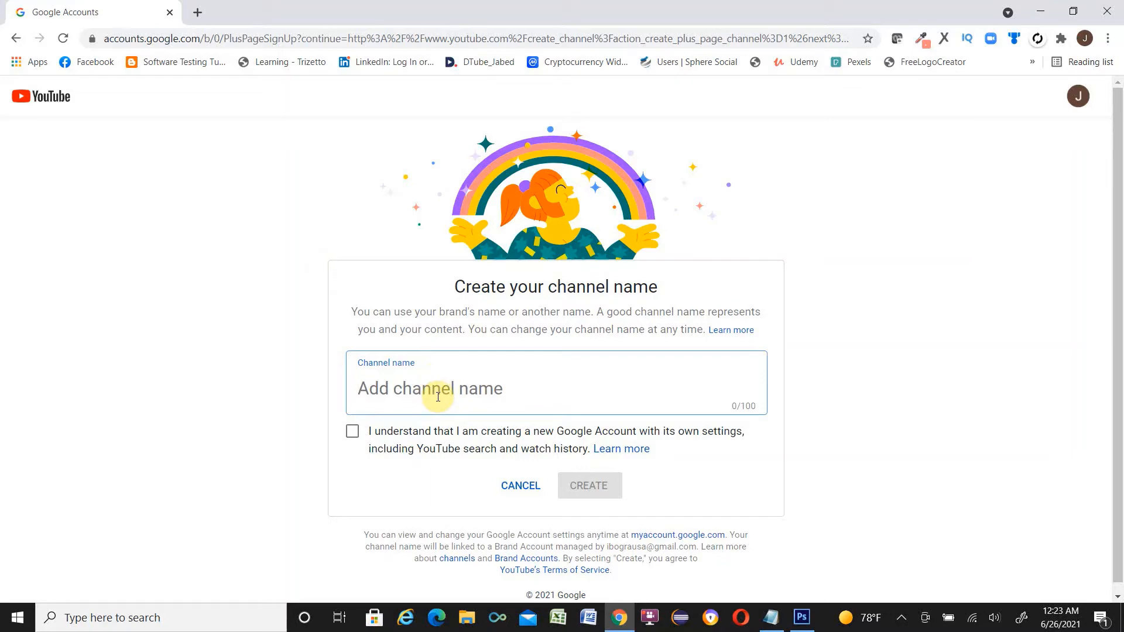
{"action": "type", "text": "Test Channel"}
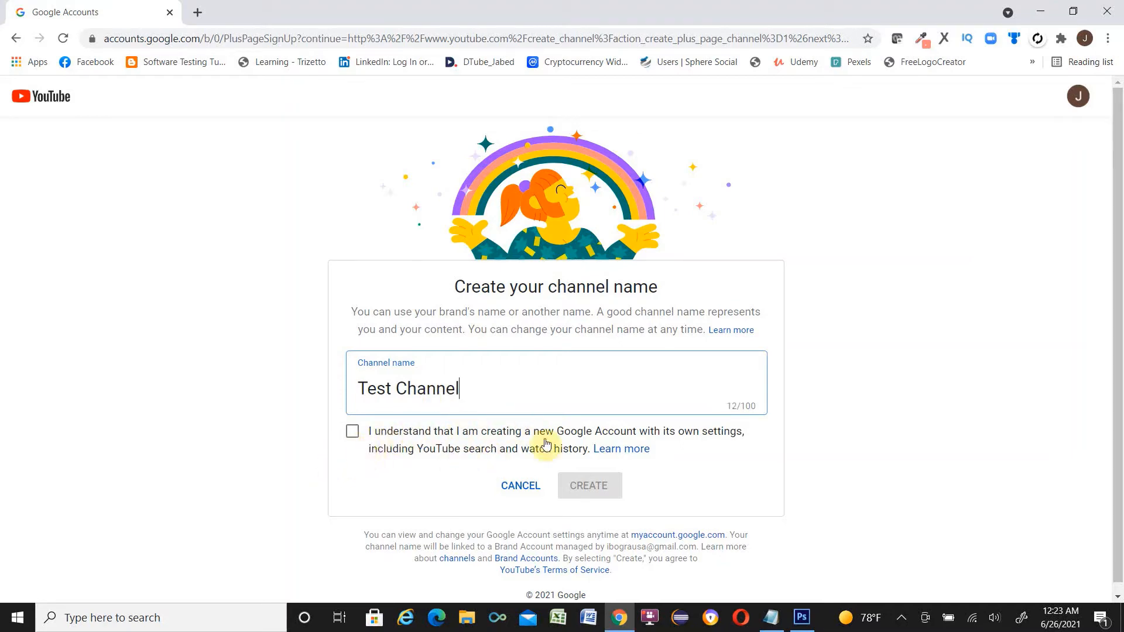
{"action": "left_click", "coordinate": [352, 433]}
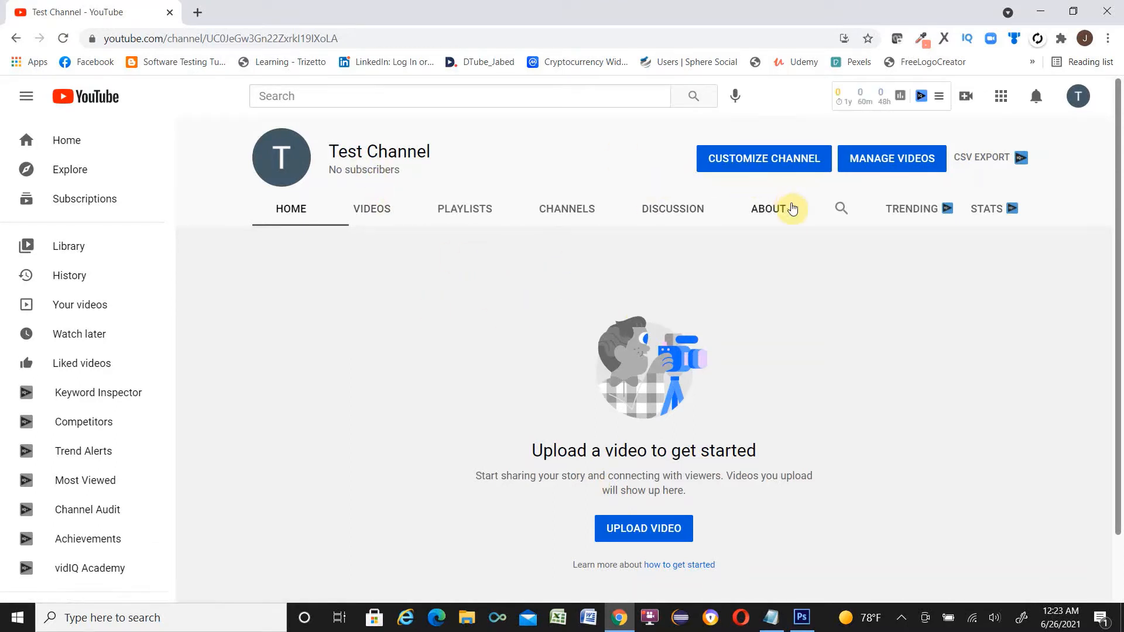
Open Test Channel's customization and examine the Branding images and the Basic info fields
{"action": "left_click", "coordinate": [758, 159]}
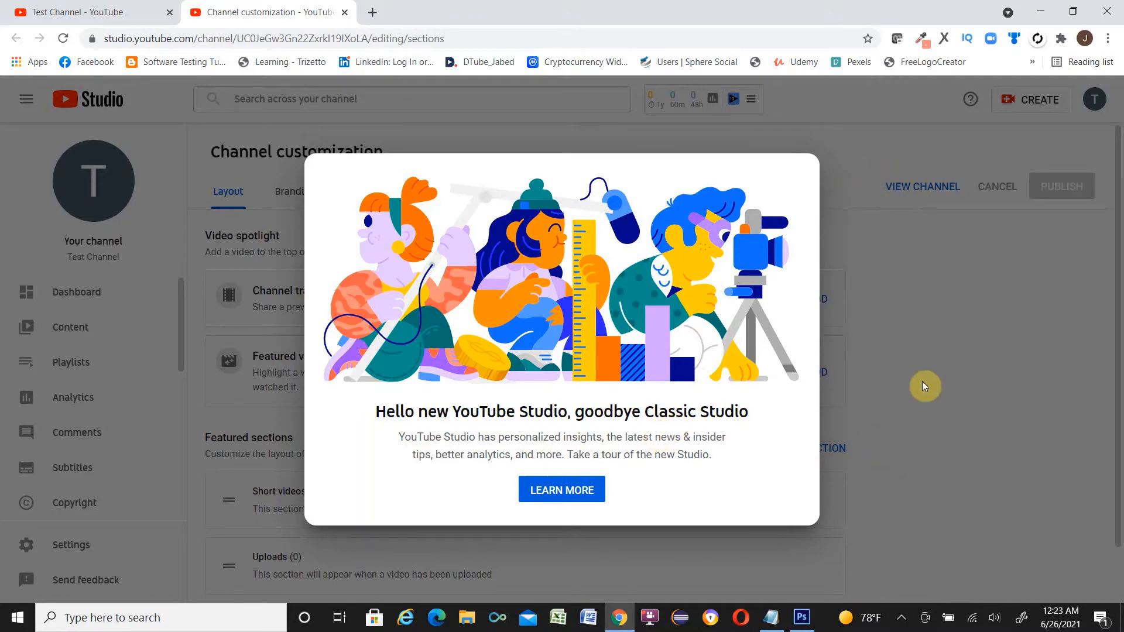
{"action": "left_click", "coordinate": [836, 106]}
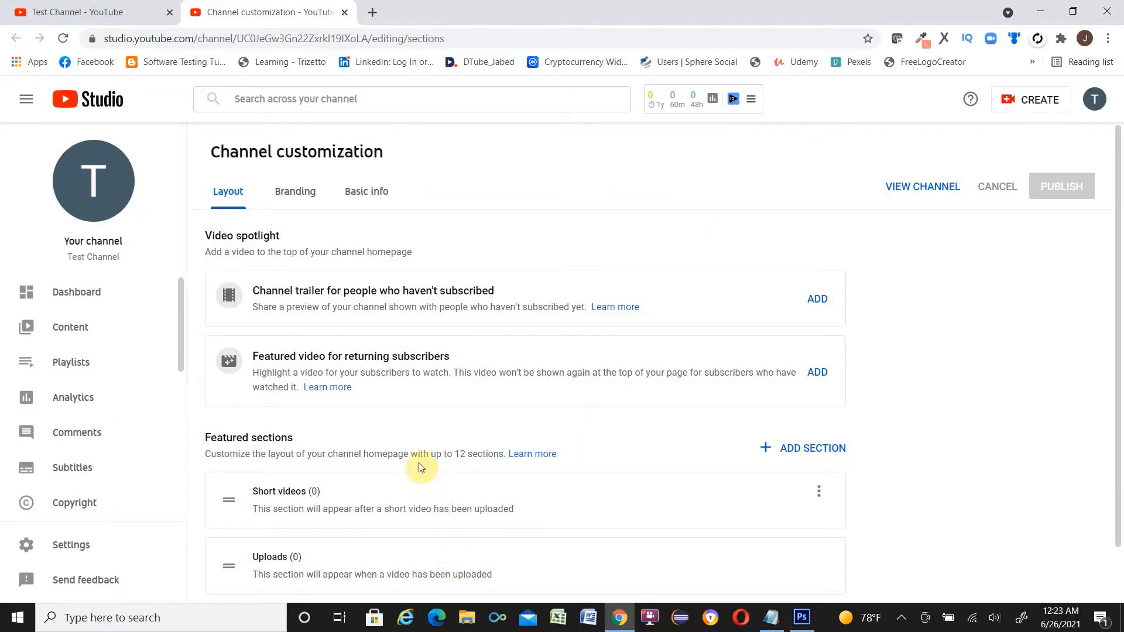
{"action": "left_click", "coordinate": [296, 200]}
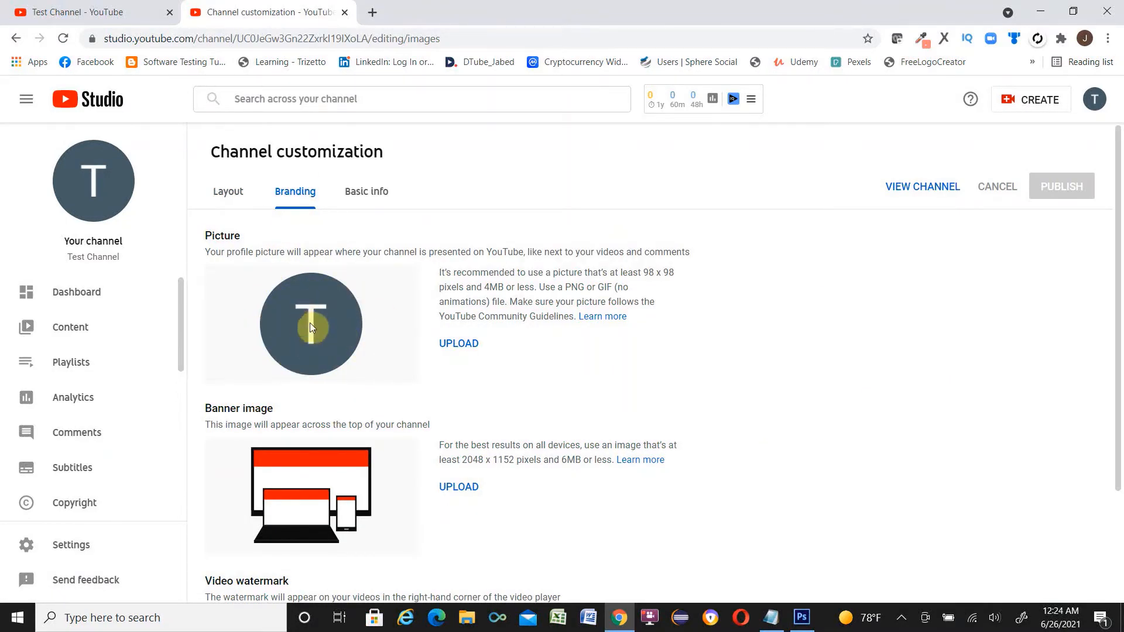
{"action": "scroll", "coordinate": [363, 321], "scroll_direction": "down", "scroll_amount": 2}
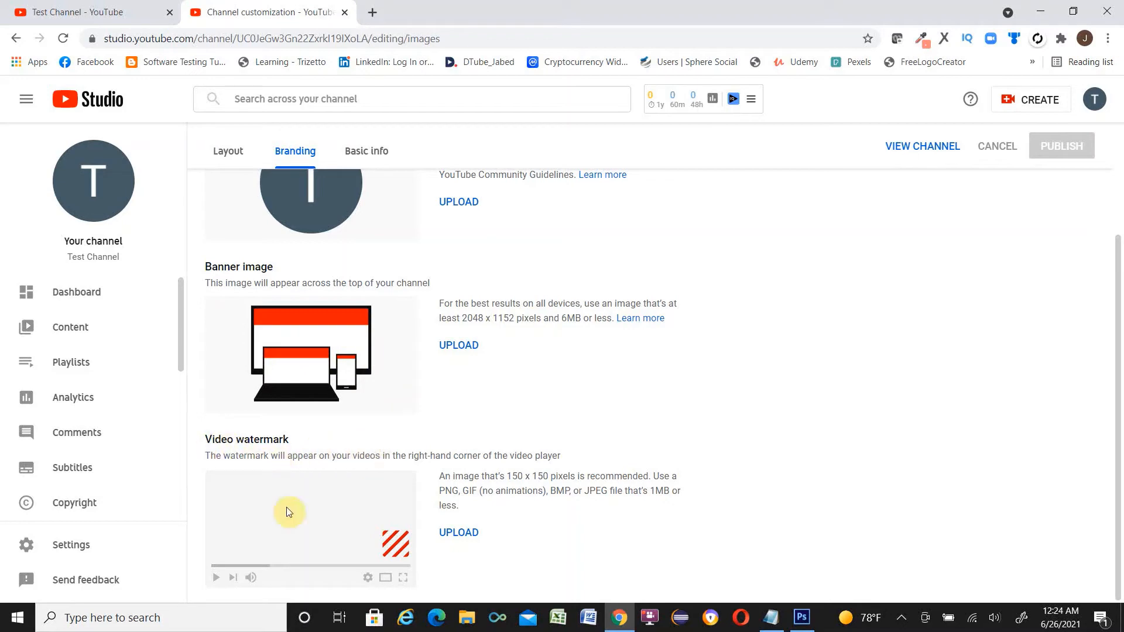
{"action": "scroll", "coordinate": [690, 410], "scroll_direction": "up", "scroll_amount": 3}
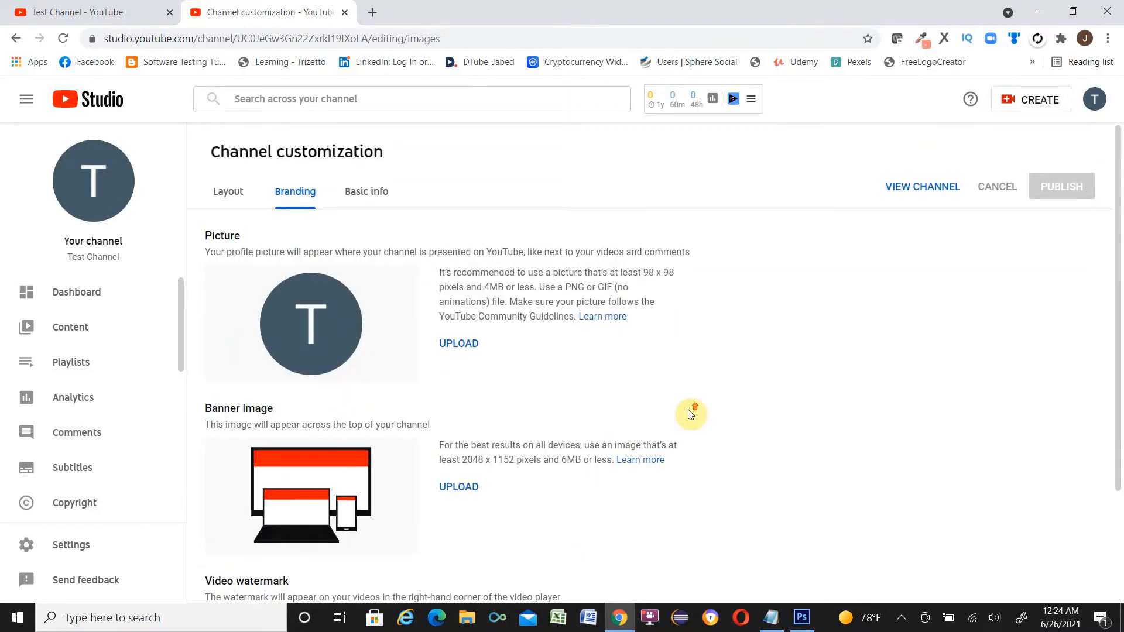
{"action": "left_click", "coordinate": [363, 198]}
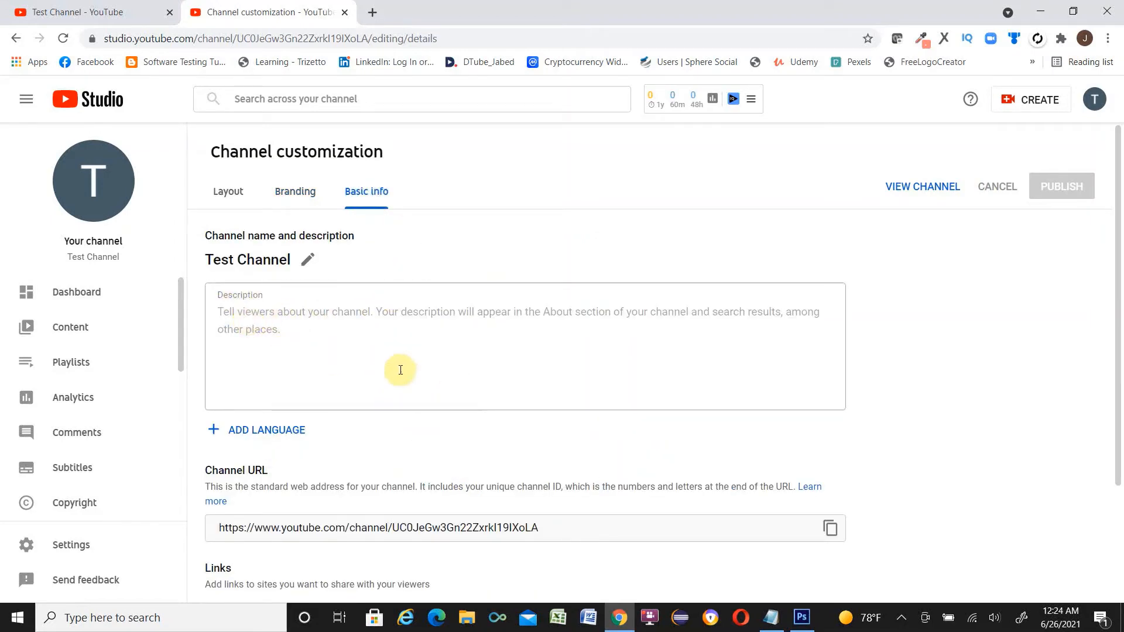
{"action": "scroll", "coordinate": [323, 351], "scroll_direction": "down", "scroll_amount": 3}
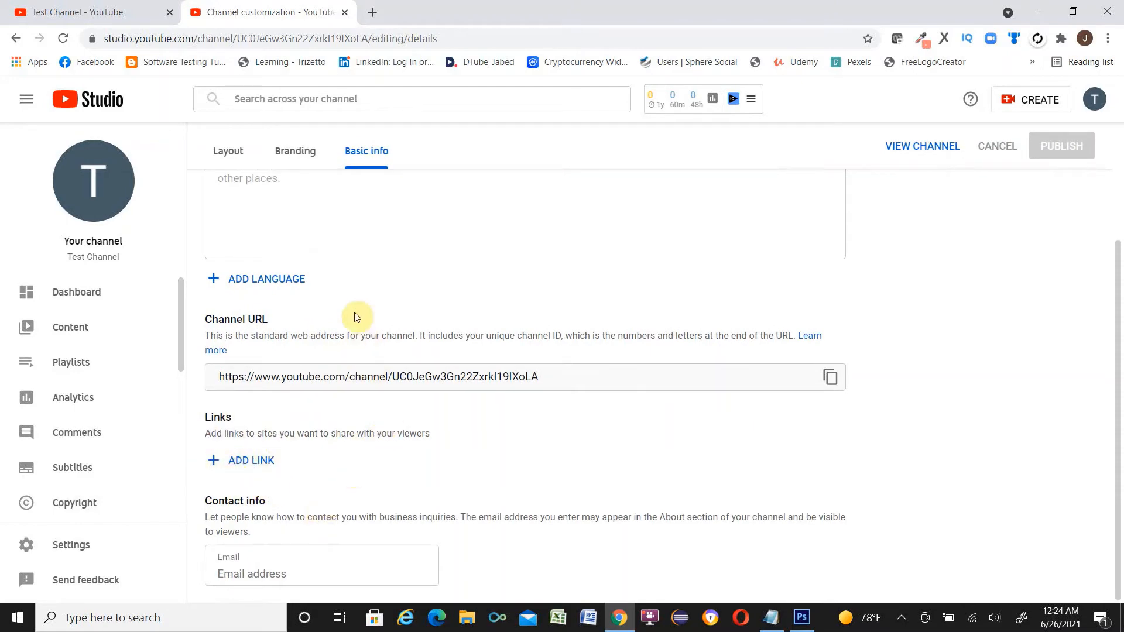
{"action": "scroll", "coordinate": [553, 498], "scroll_direction": "up", "scroll_amount": 3}
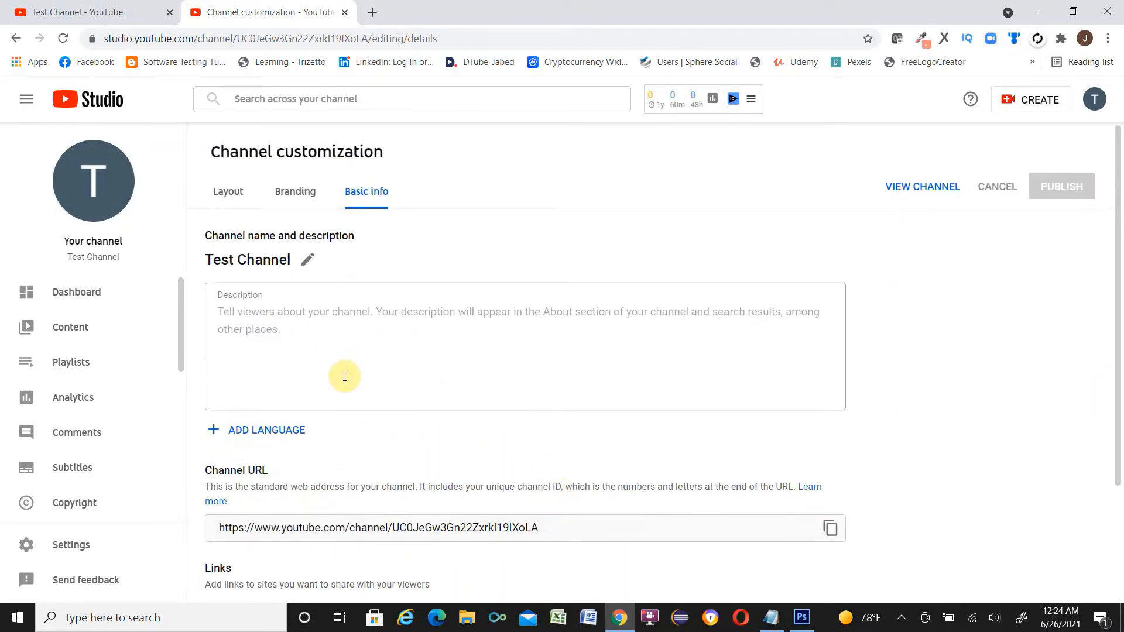
Set the channel's country of residence to United States in the Studio settings and save
{"action": "left_click", "coordinate": [69, 544]}
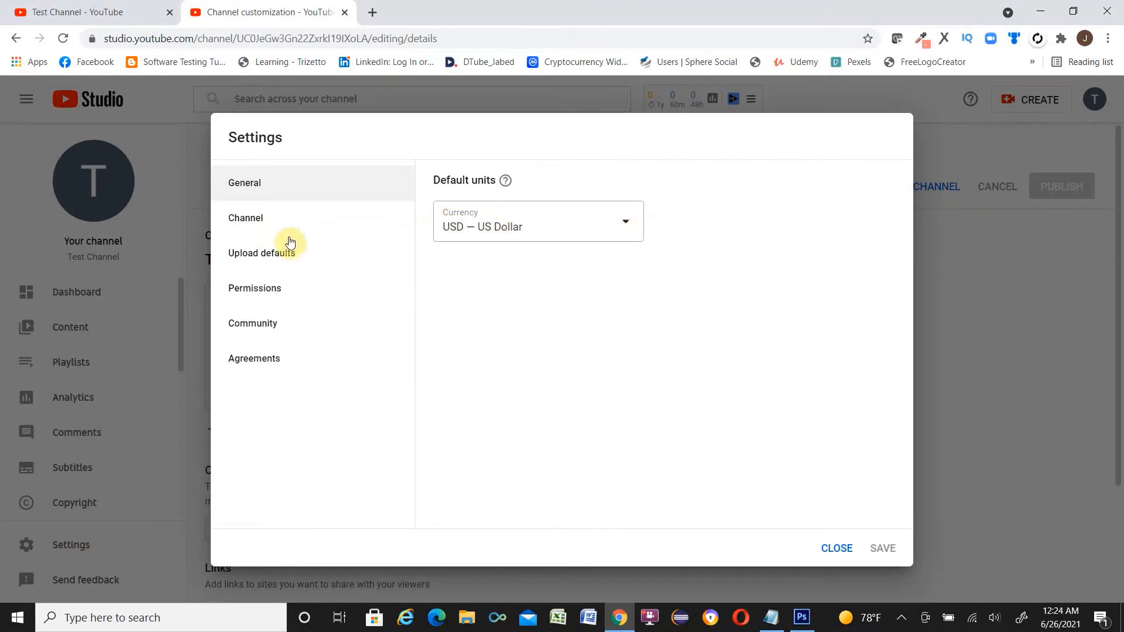
{"action": "left_click", "coordinate": [239, 219]}
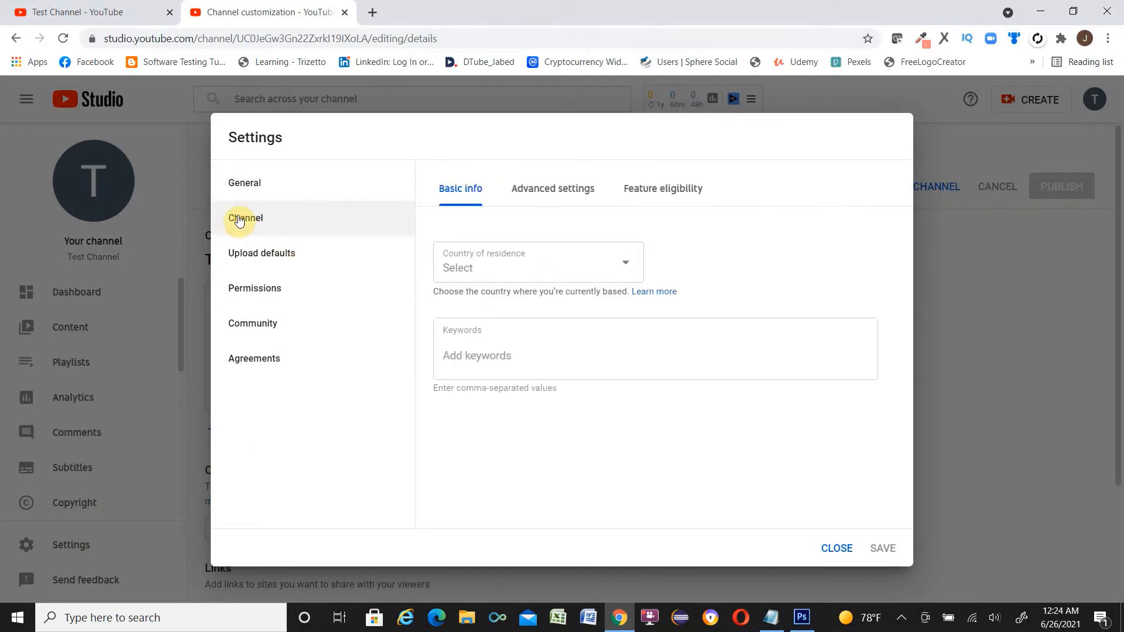
{"action": "left_click", "coordinate": [492, 271]}
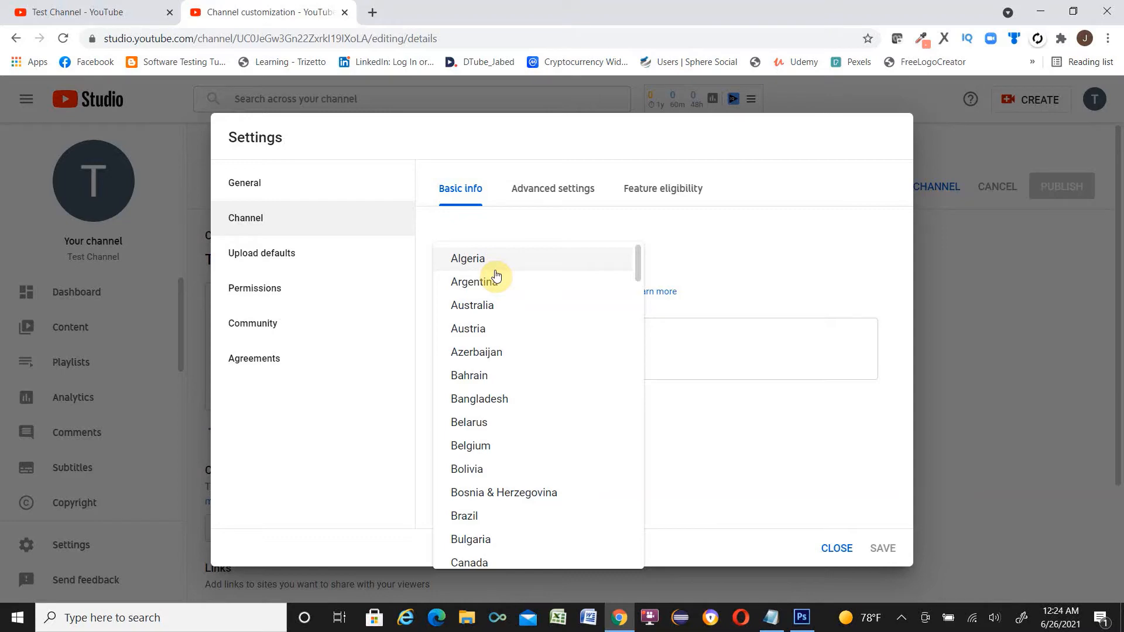
{"action": "scroll", "coordinate": [593, 343], "scroll_direction": "down", "scroll_amount": 20}
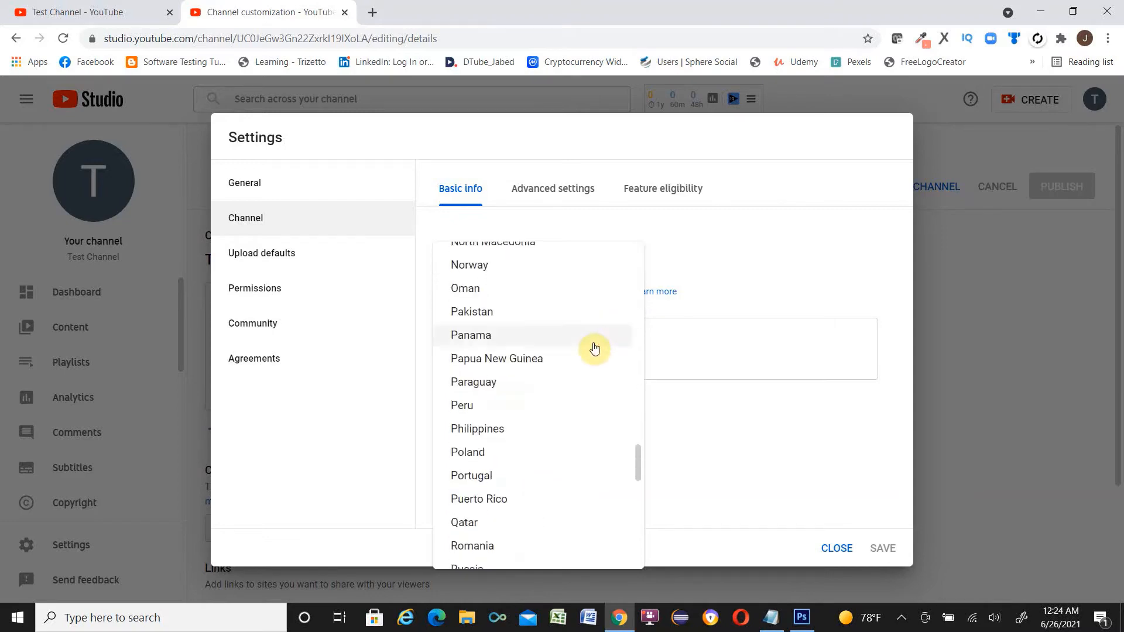
{"action": "scroll", "coordinate": [594, 348], "scroll_direction": "down", "scroll_amount": 8}
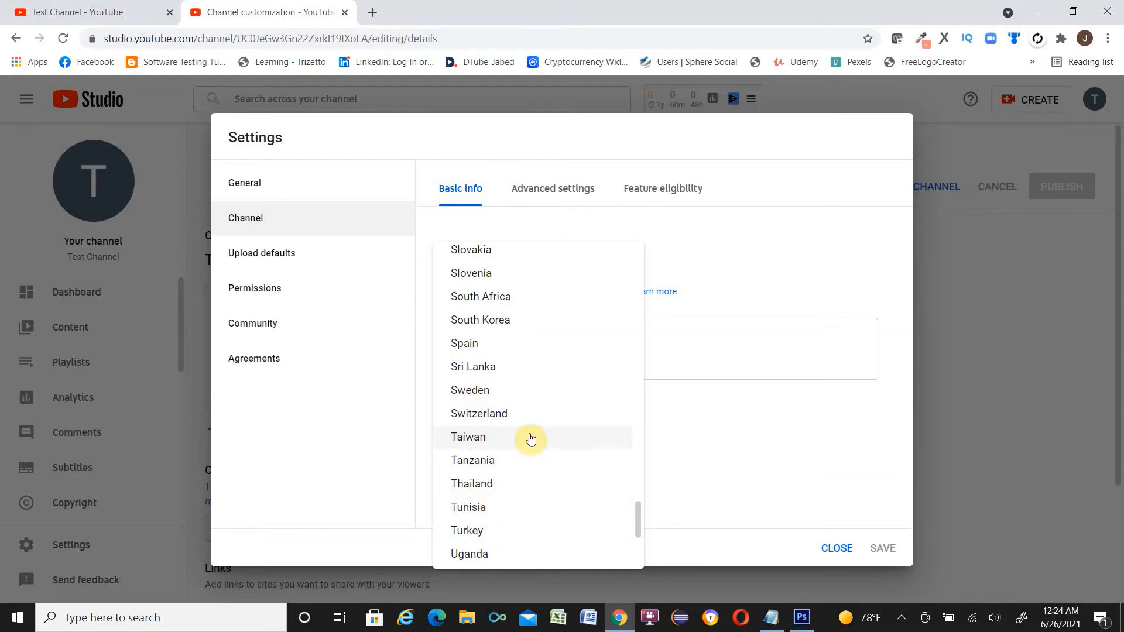
{"action": "scroll", "coordinate": [529, 437], "scroll_direction": "down", "scroll_amount": 3}
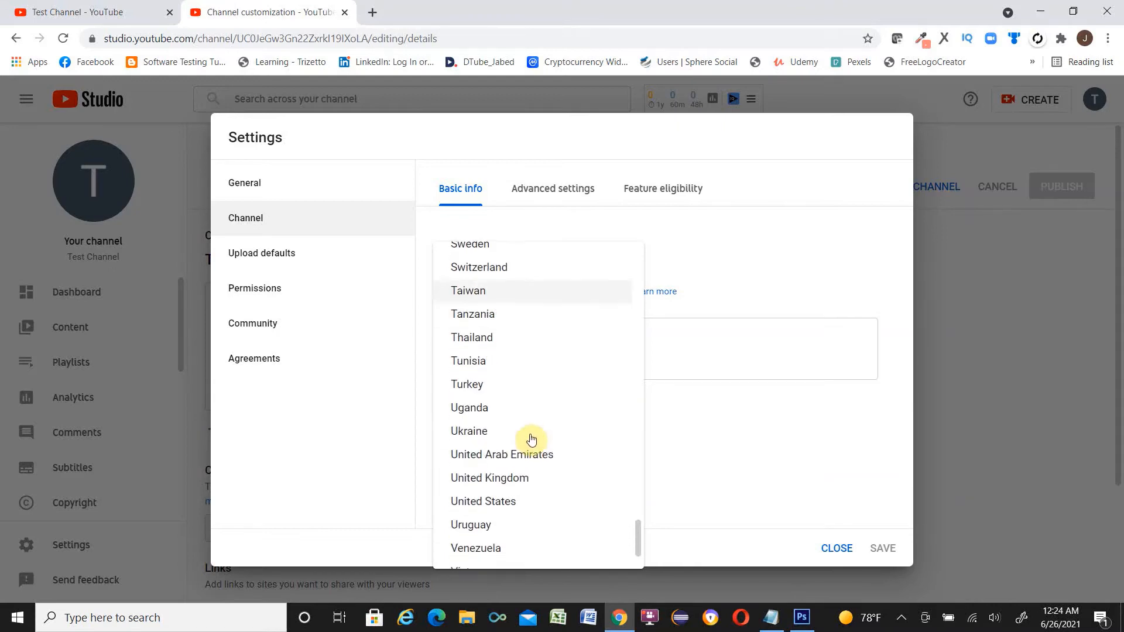
{"action": "left_click", "coordinate": [494, 502]}
{"action": "left_click", "coordinate": [478, 354]}
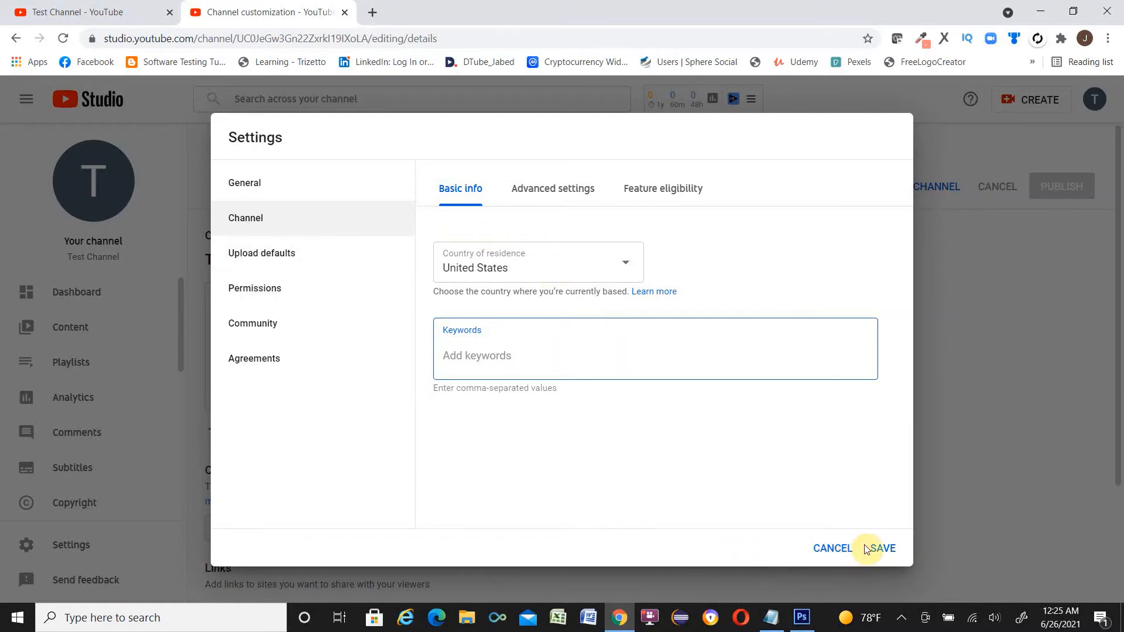
{"action": "left_click", "coordinate": [881, 548]}
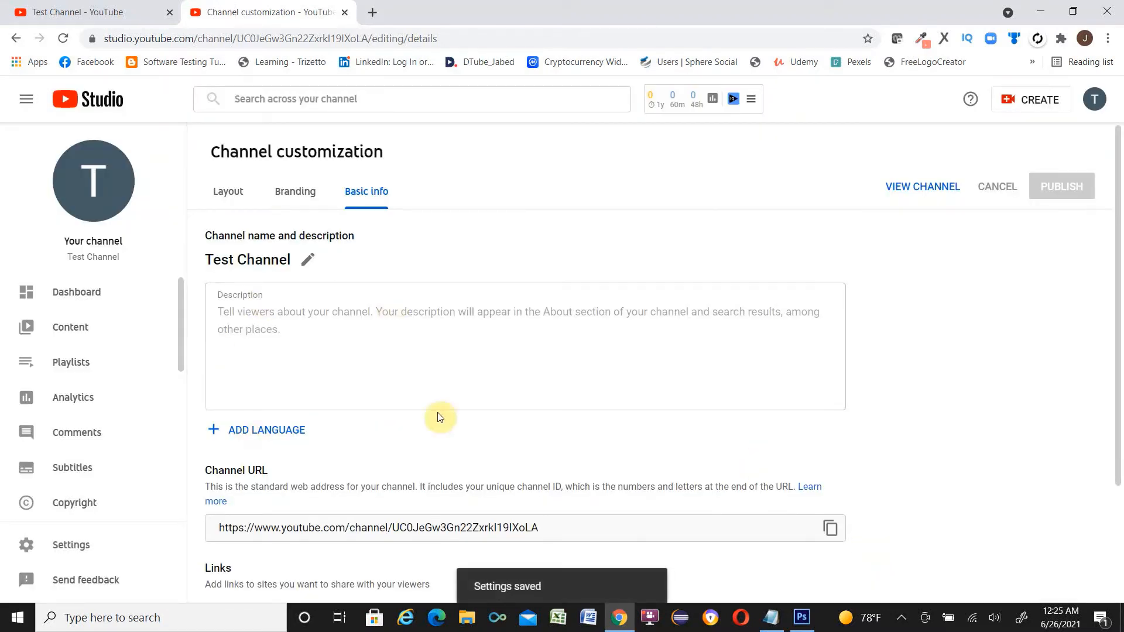
View Test Channel's public page and return to its customization page
{"action": "left_click", "coordinate": [267, 317]}
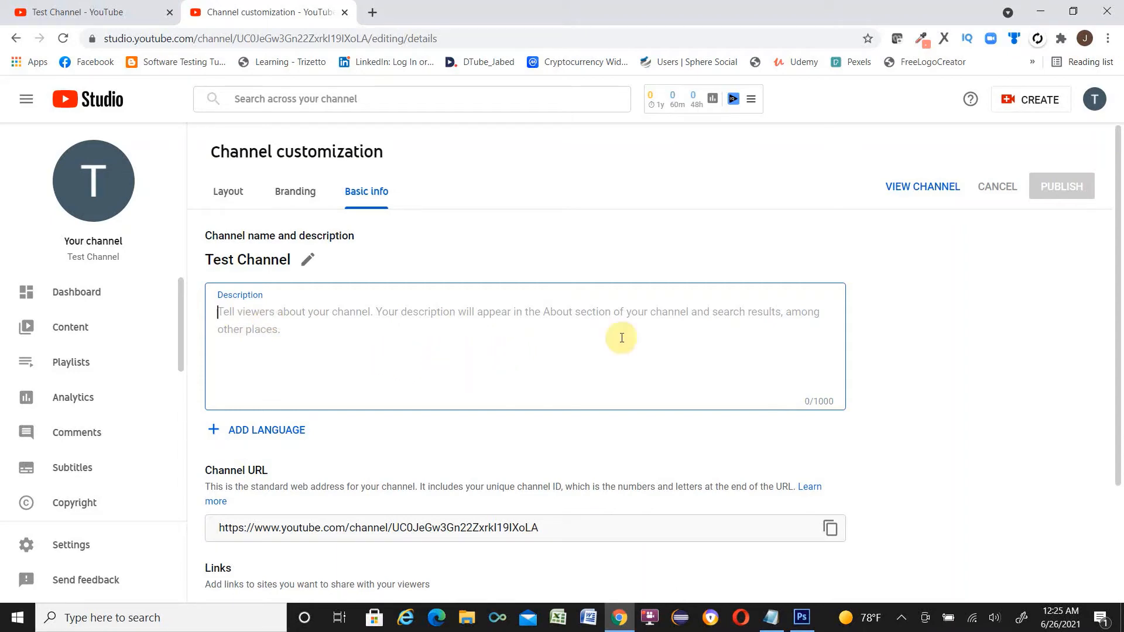
{"action": "left_click", "coordinate": [916, 191]}
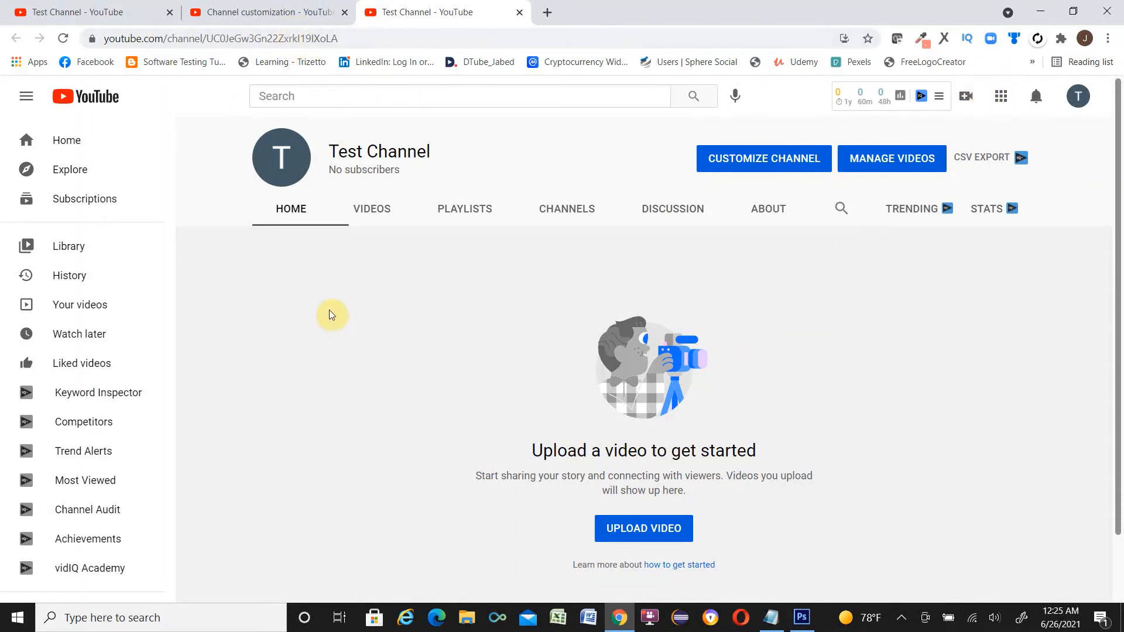
{"action": "left_click", "coordinate": [279, 18]}
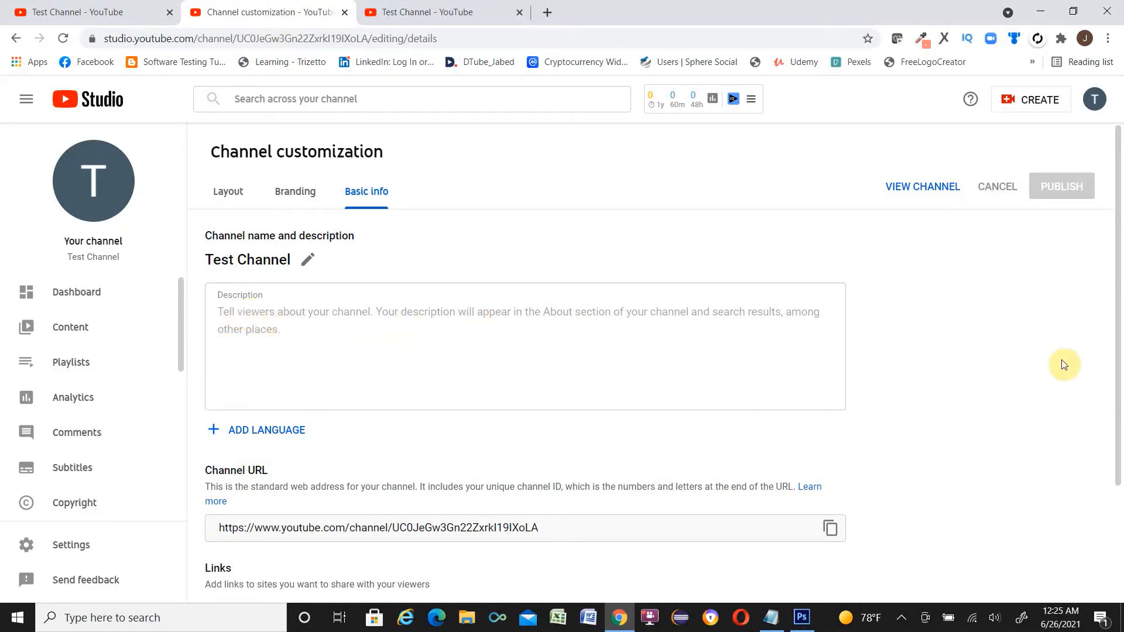
Enter "Test Channel description" as the channel's description and publish the change
{"action": "left_click", "coordinate": [290, 322]}
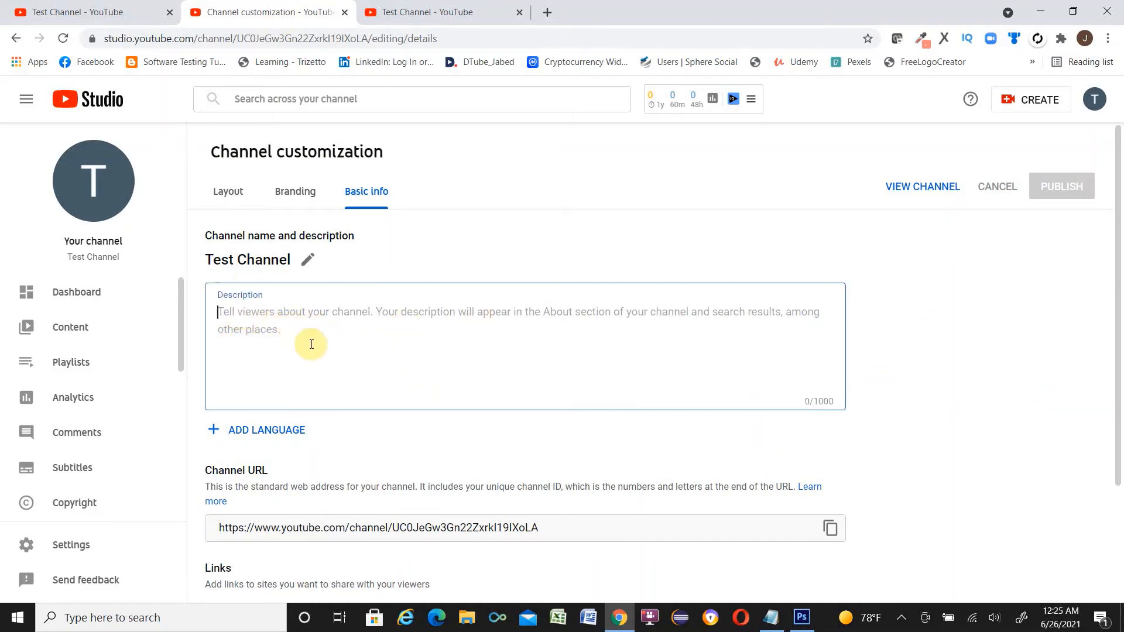
{"action": "type", "text": "Test Ch"}
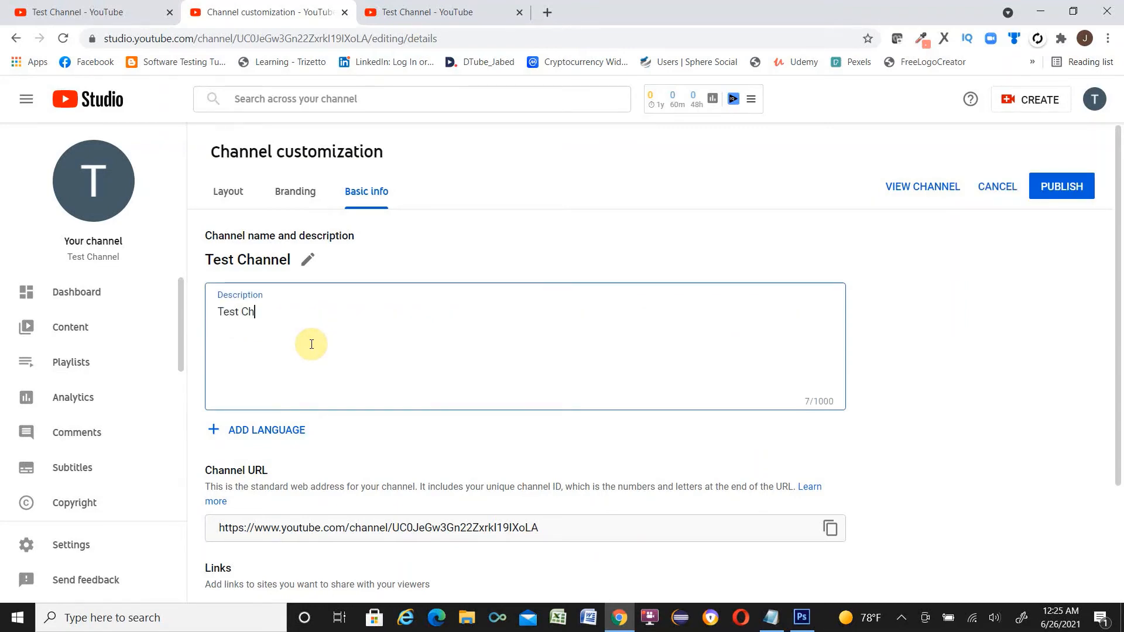
{"action": "type", "text": "annel description"}
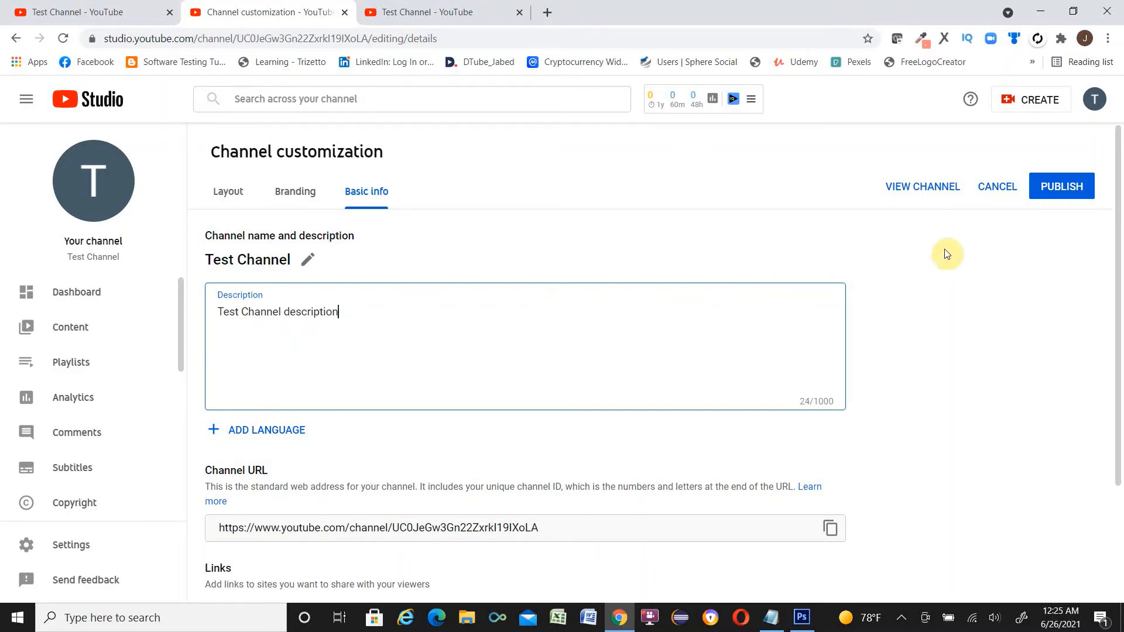
{"action": "left_click", "coordinate": [1060, 189]}
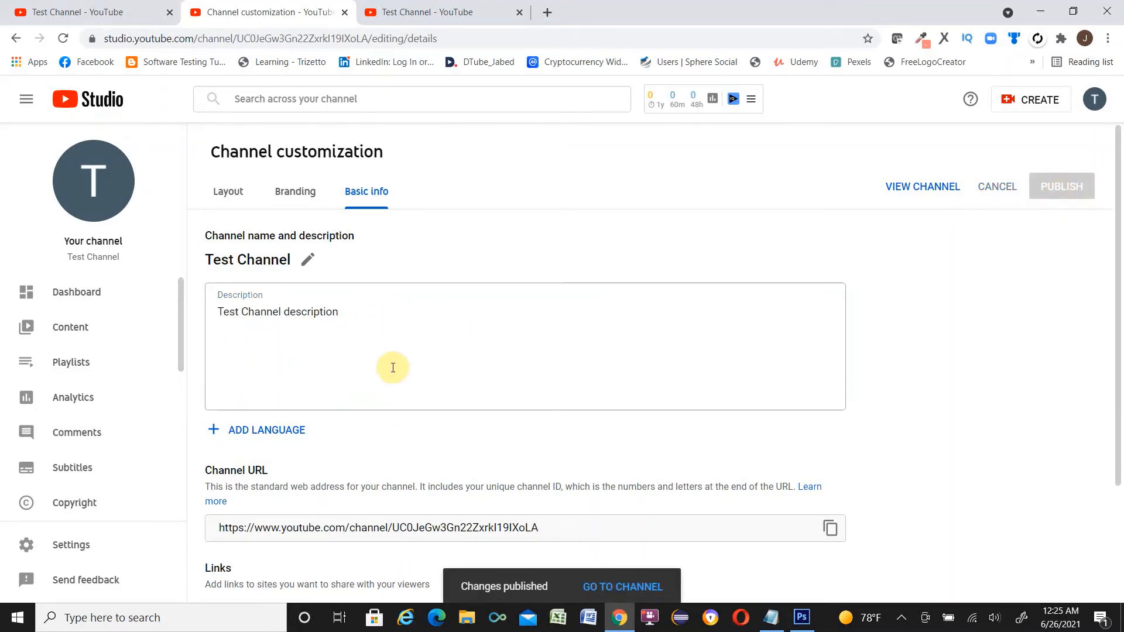
Sign out of YouTube from the account's channel list and close the leftover Studio and channel tabs
{"action": "left_click", "coordinate": [345, 16]}
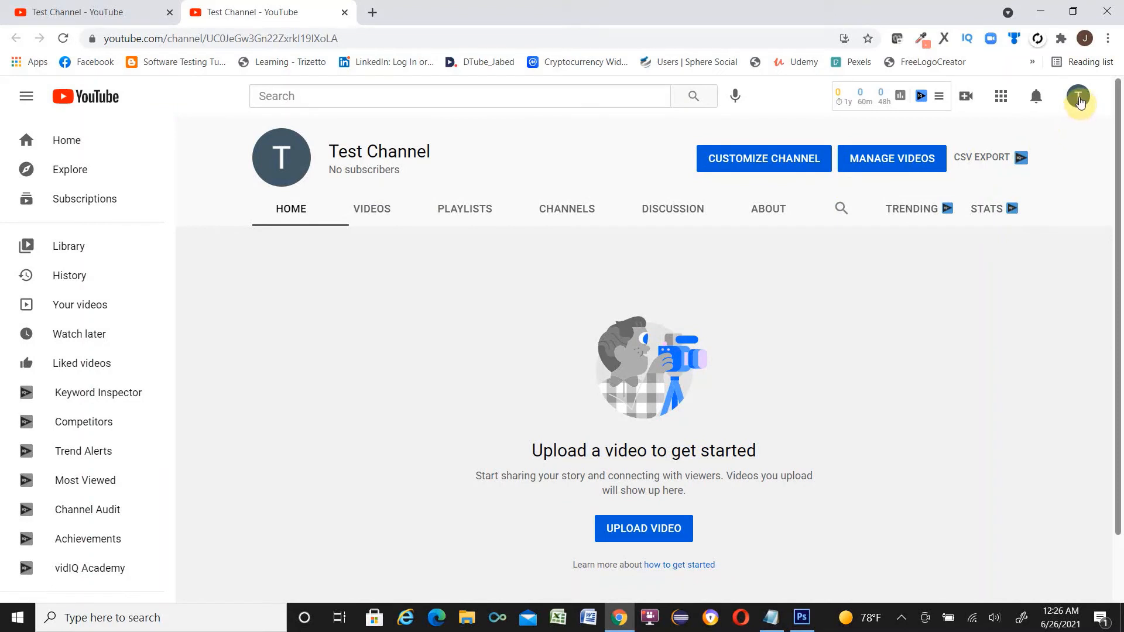
{"action": "left_click", "coordinate": [1079, 99]}
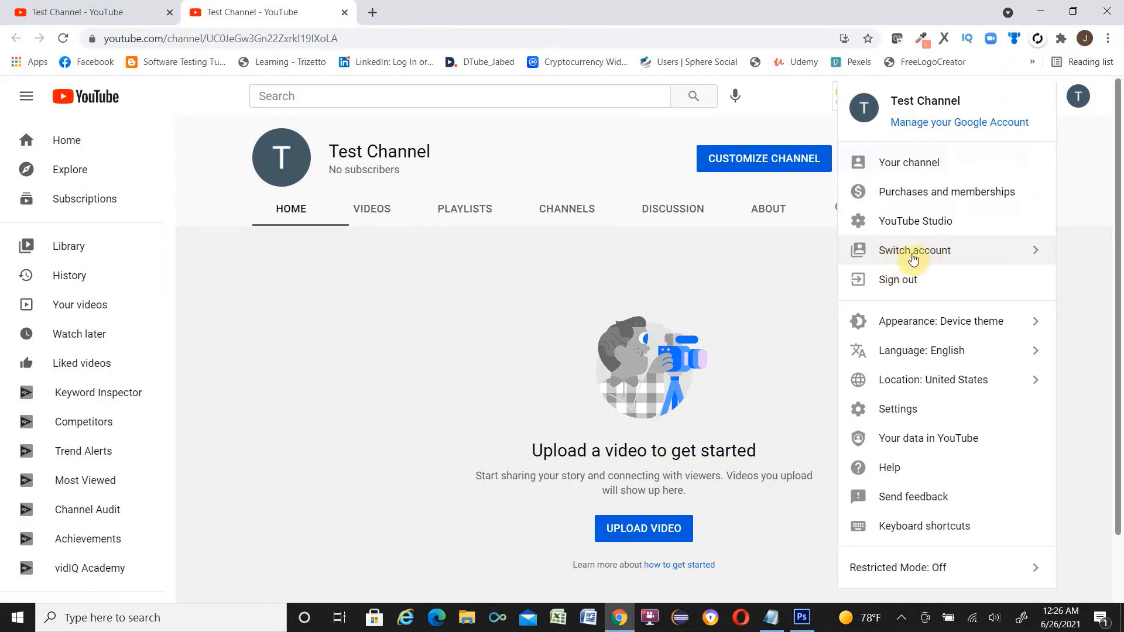
{"action": "left_click", "coordinate": [994, 251]}
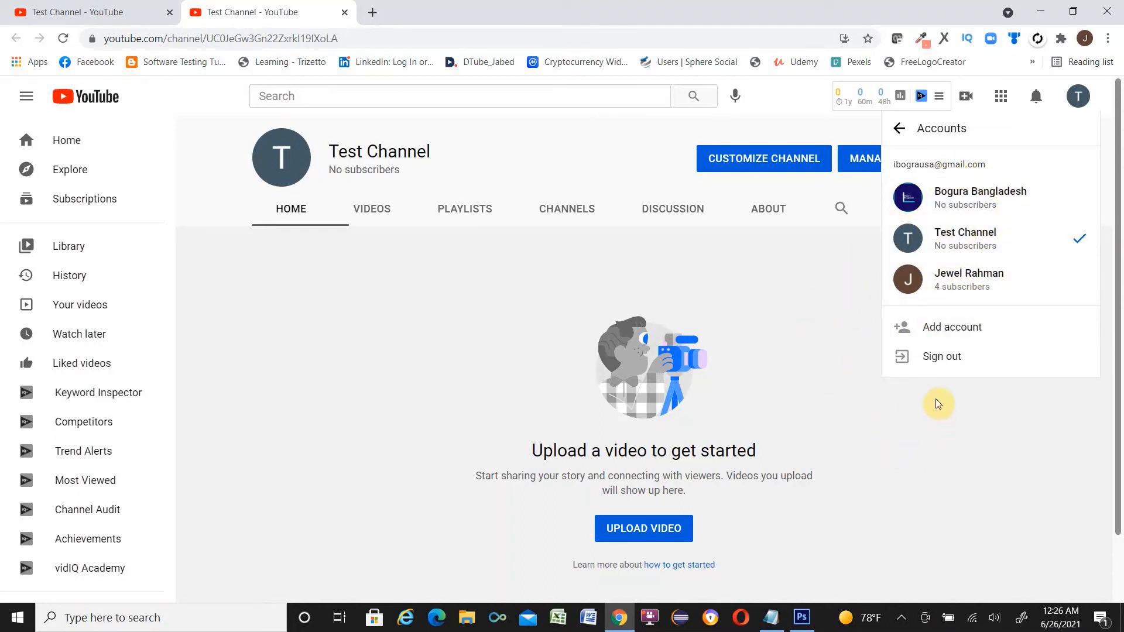
{"action": "left_click", "coordinate": [942, 359]}
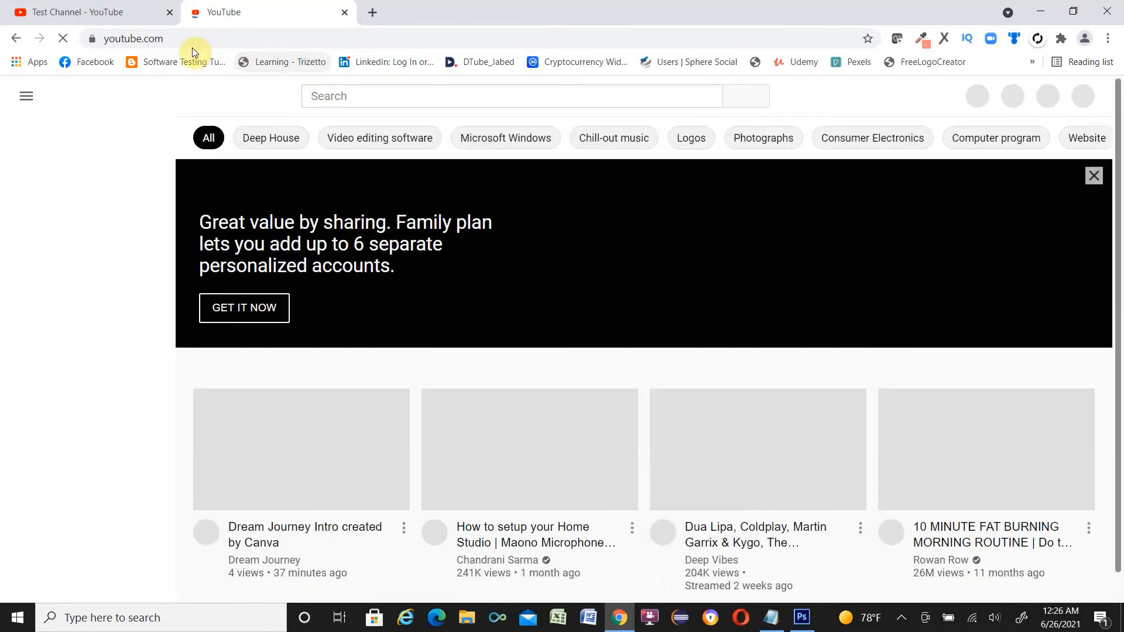
{"action": "left_click", "coordinate": [170, 13]}
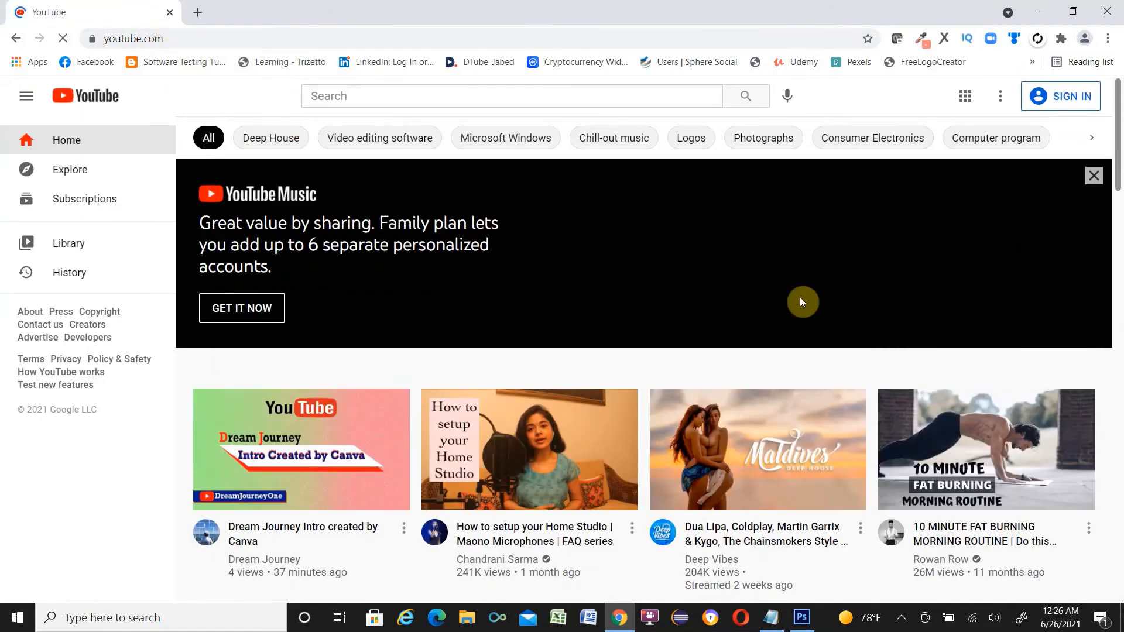
Sign back in to YouTube with the Google account that owns the channels, entering the account password, and select Test Channel
{"action": "left_click", "coordinate": [1057, 100]}
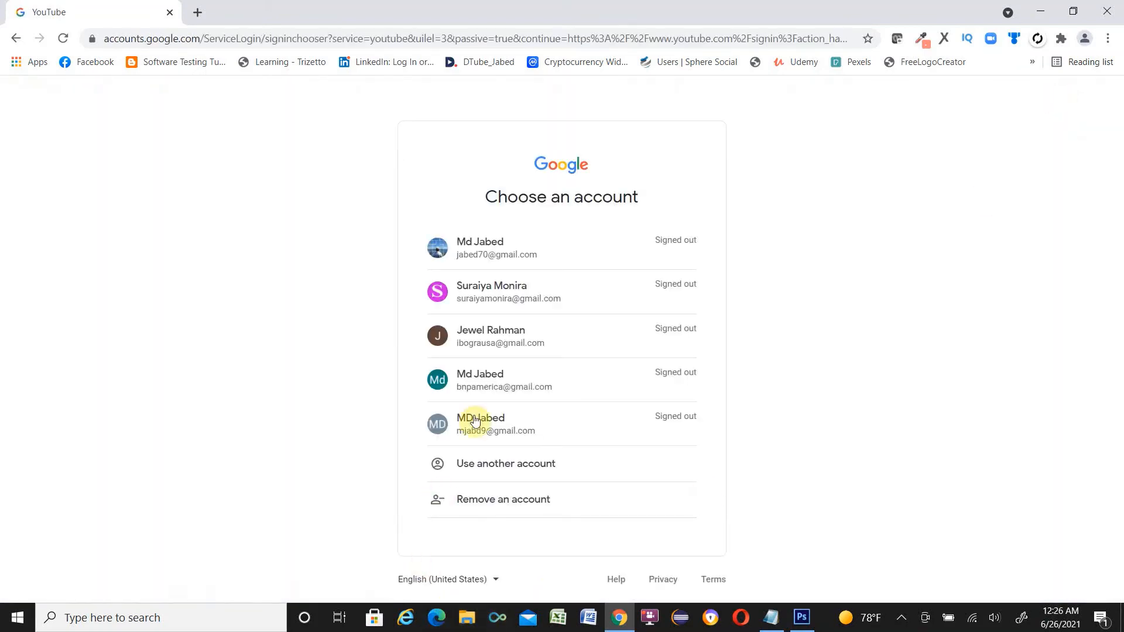
{"action": "left_click", "coordinate": [501, 344]}
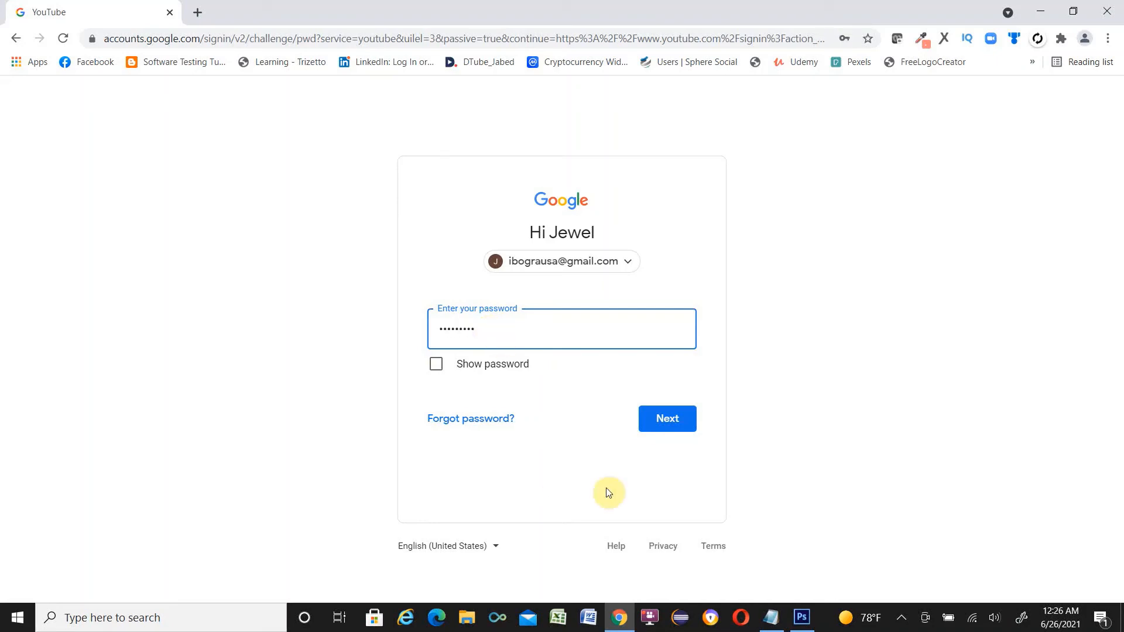
{"action": "left_click", "coordinate": [666, 424]}
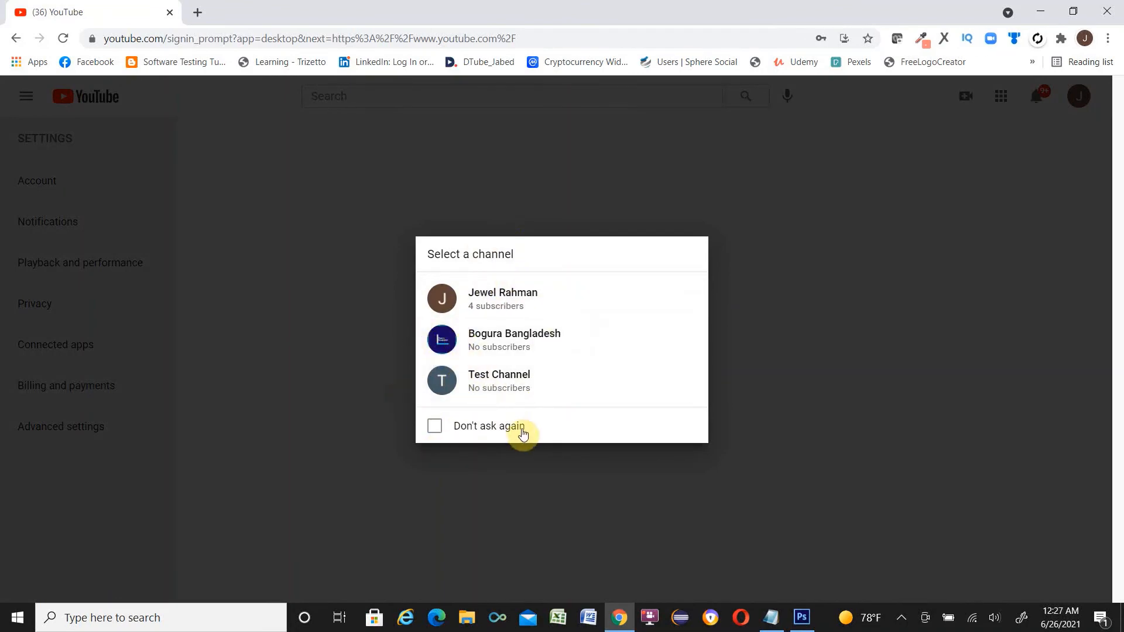
{"action": "left_click", "coordinate": [502, 375]}
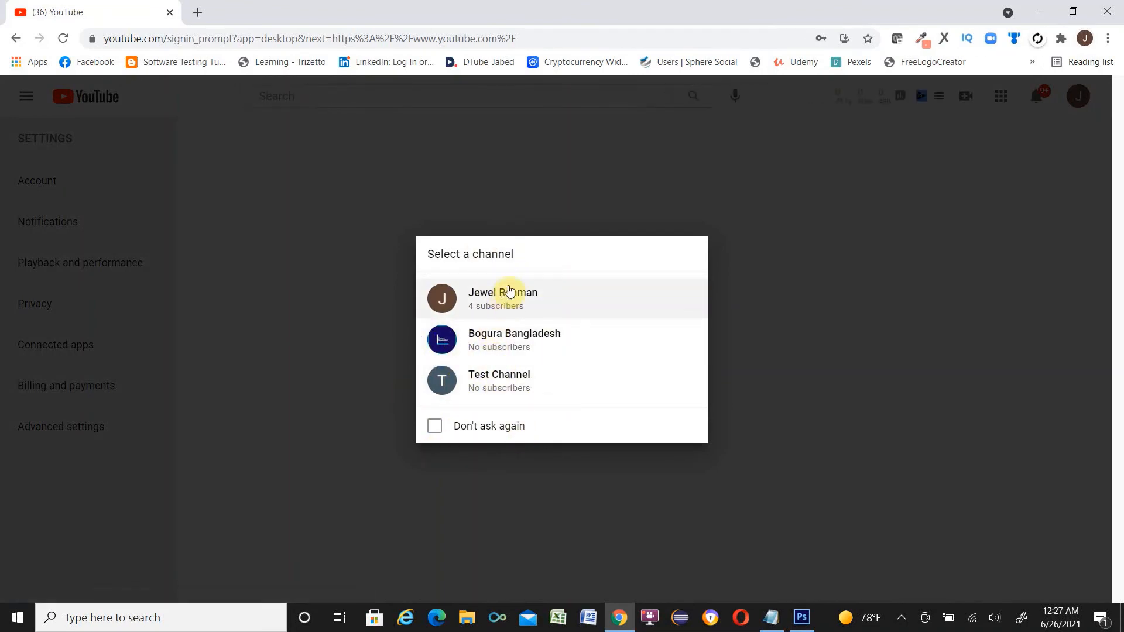
{"action": "left_click", "coordinate": [495, 389]}
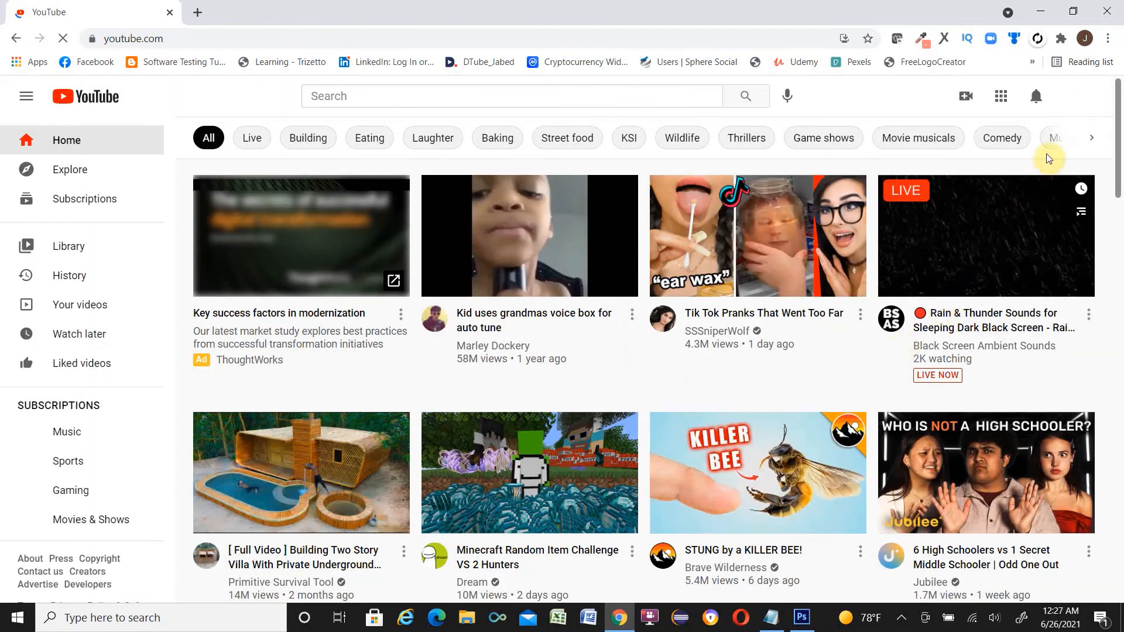
Open the list of all channels in the YouTube account settings and locate the option for creating another channel
{"action": "left_click", "coordinate": [1079, 99]}
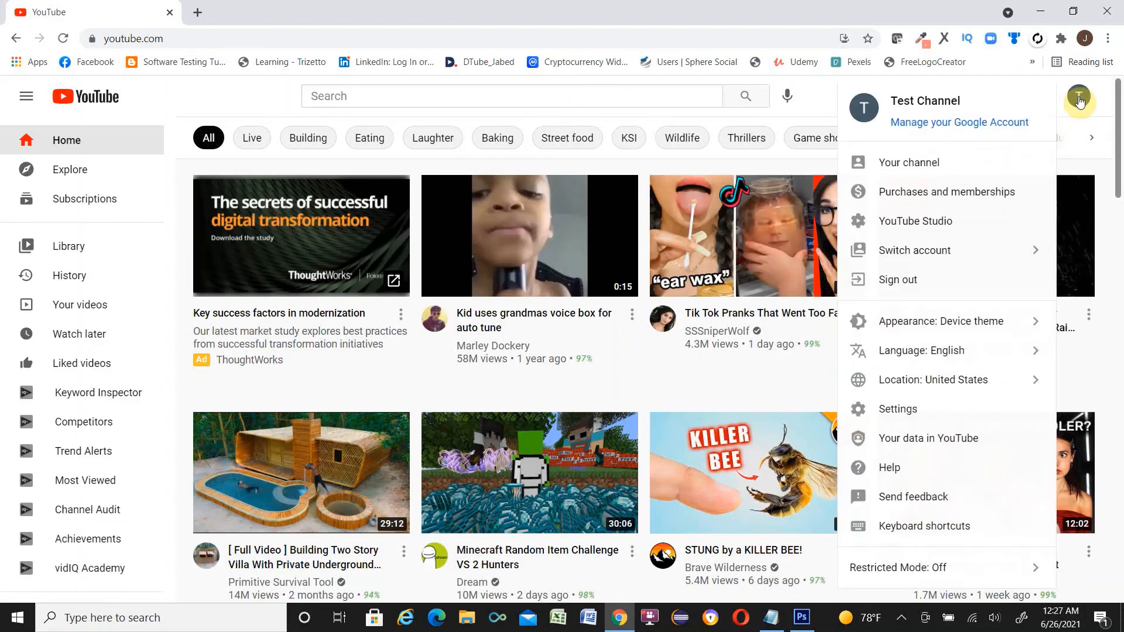
{"action": "left_click", "coordinate": [898, 409]}
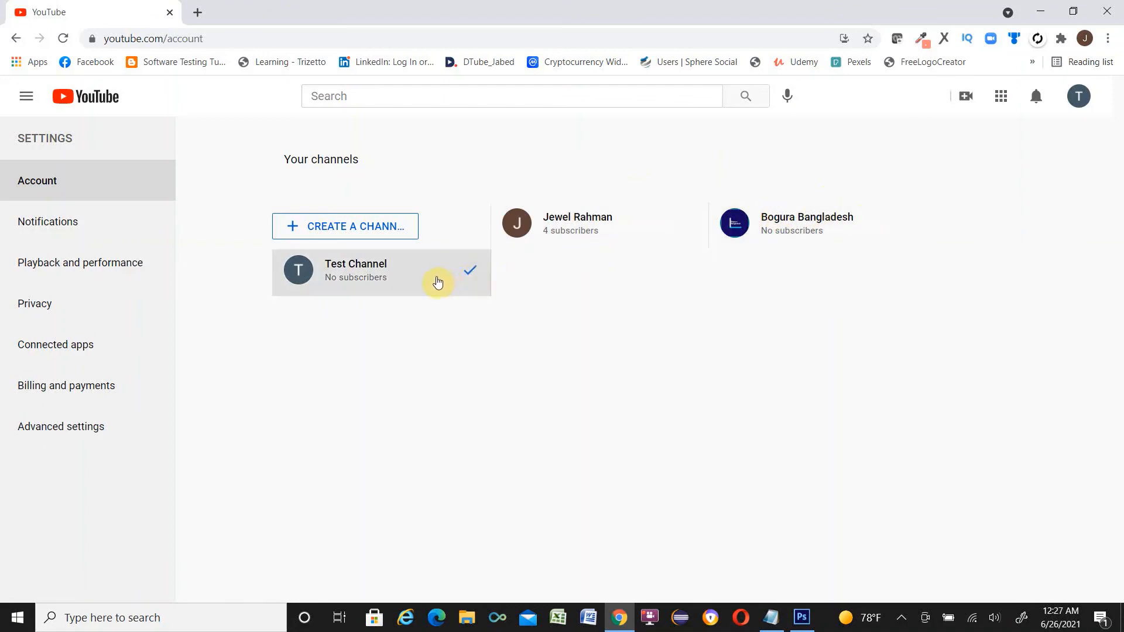
{"action": "left_click", "coordinate": [330, 228]}
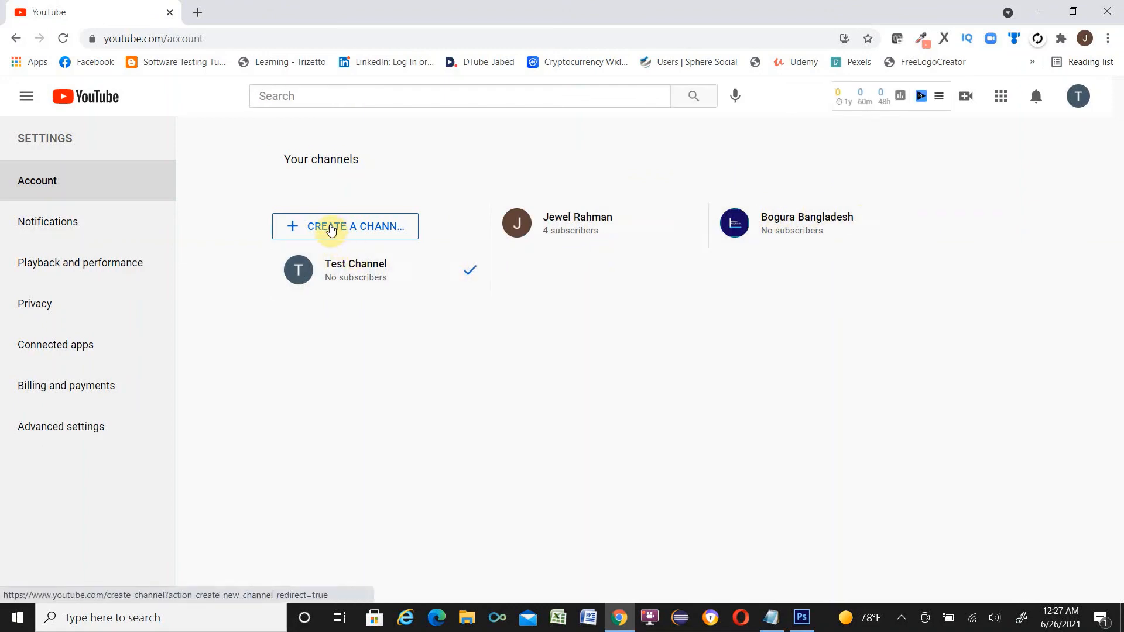